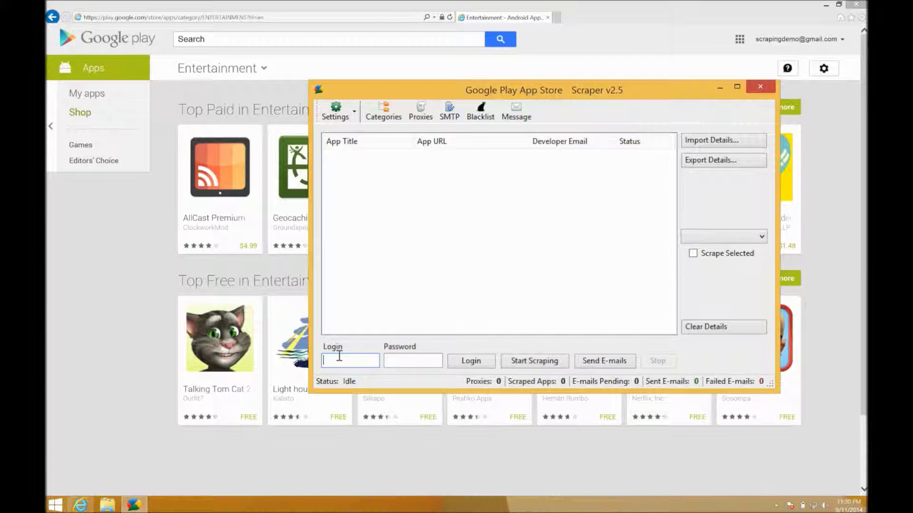
Step: Log in to the scraper with the demo Gmail address and password
{"action": "key", "text": "Tab"}
{"action": "type", "text": "*********"}
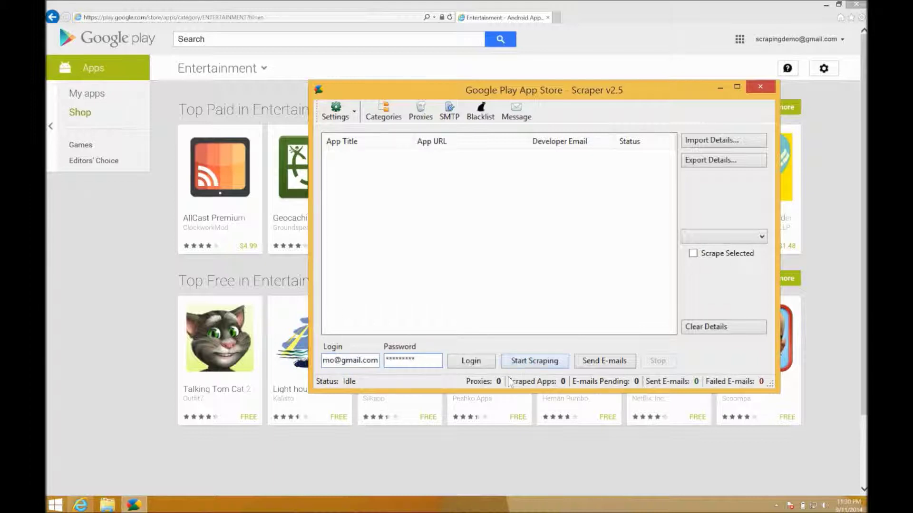
{"action": "left_click", "coordinate": [468, 364]}
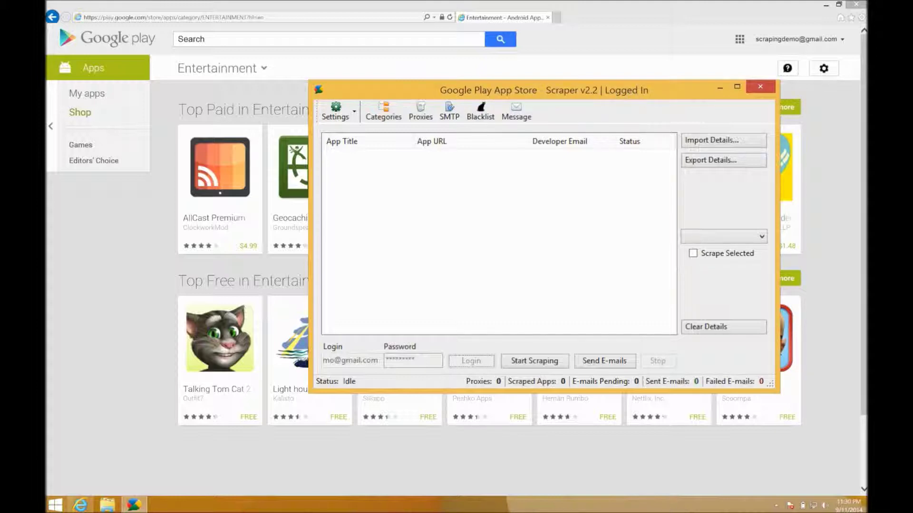
{"action": "left_click", "coordinate": [693, 162]}
Step: Browse the saved category choices, then bring up the category management window
{"action": "left_click", "coordinate": [707, 238]}
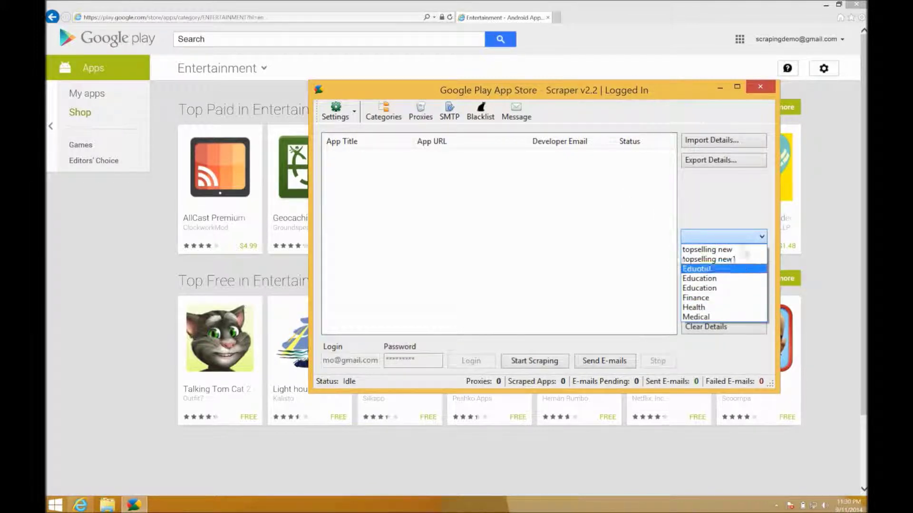
{"action": "left_click", "coordinate": [737, 206]}
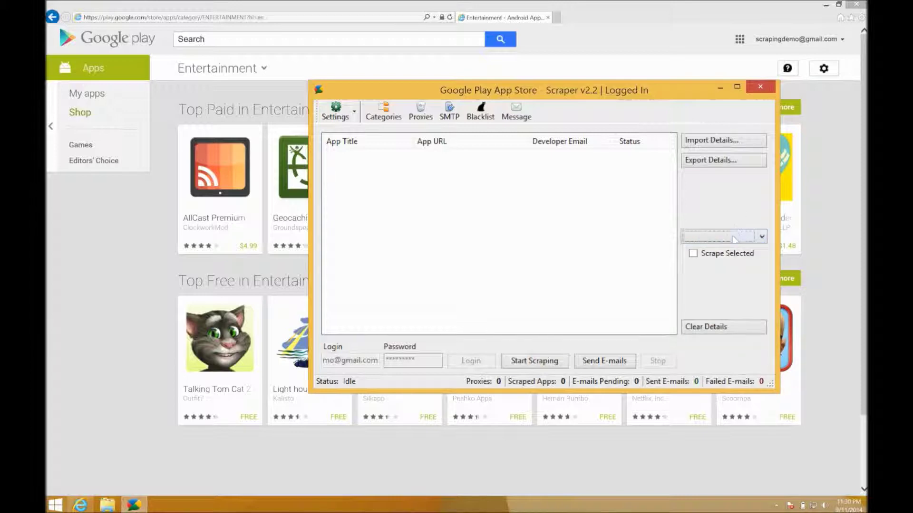
{"action": "left_click", "coordinate": [739, 239]}
{"action": "left_click", "coordinate": [713, 205]}
{"action": "left_click", "coordinate": [385, 112]}
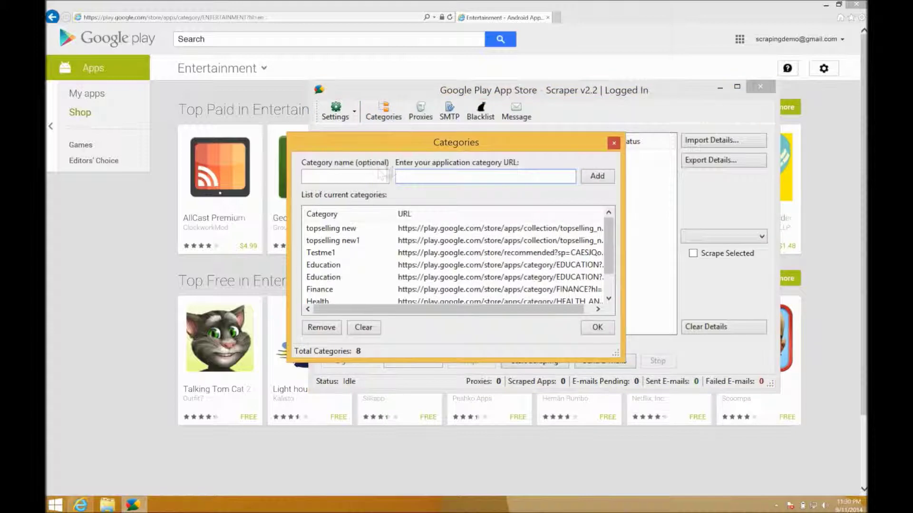
Step: Add a new category named Entertainment with the pasted Google Play Entertainment URL
{"action": "left_click", "coordinate": [331, 176]}
{"action": "type", "text": "Ent"}
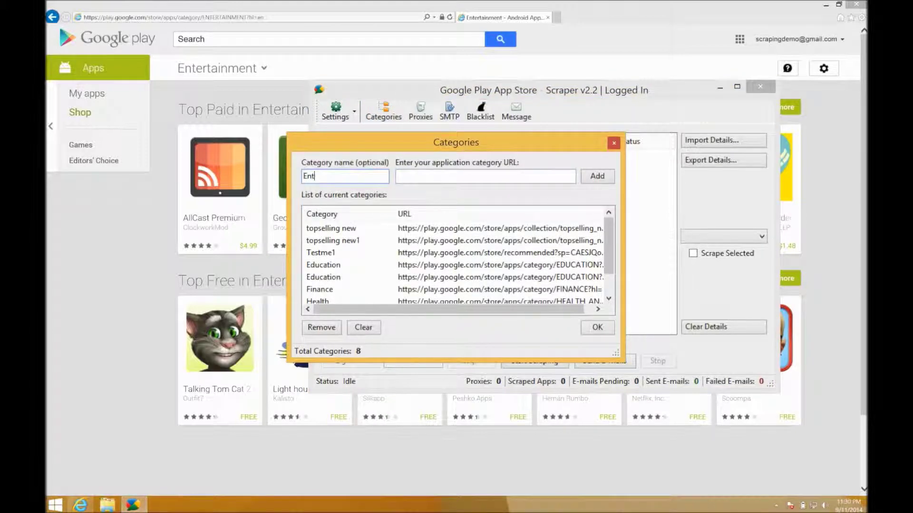
{"action": "type", "text": "ertainment"}
{"action": "right_click", "coordinate": [436, 176]}
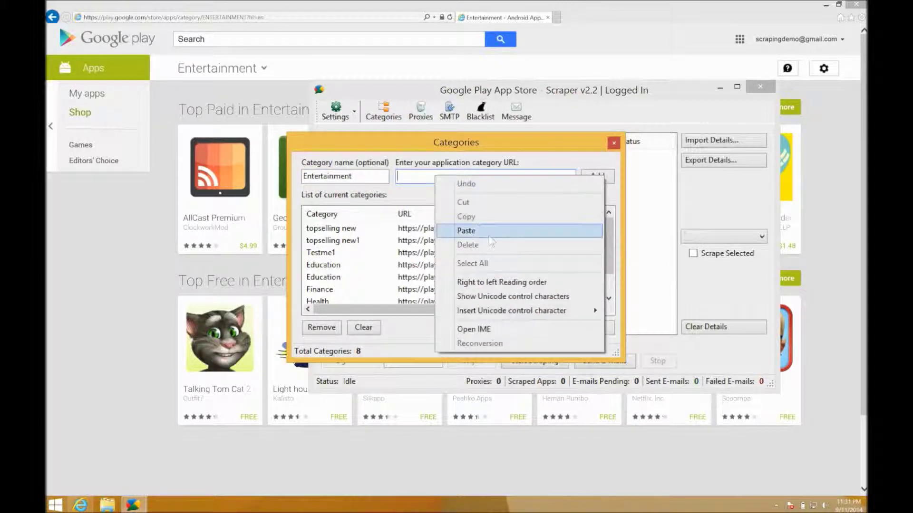
{"action": "left_click", "coordinate": [466, 231]}
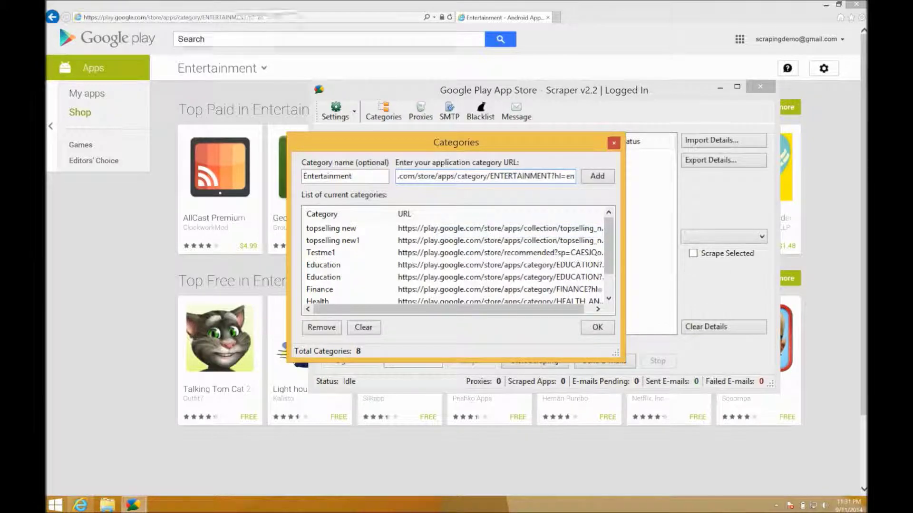
{"action": "left_click", "coordinate": [598, 177]}
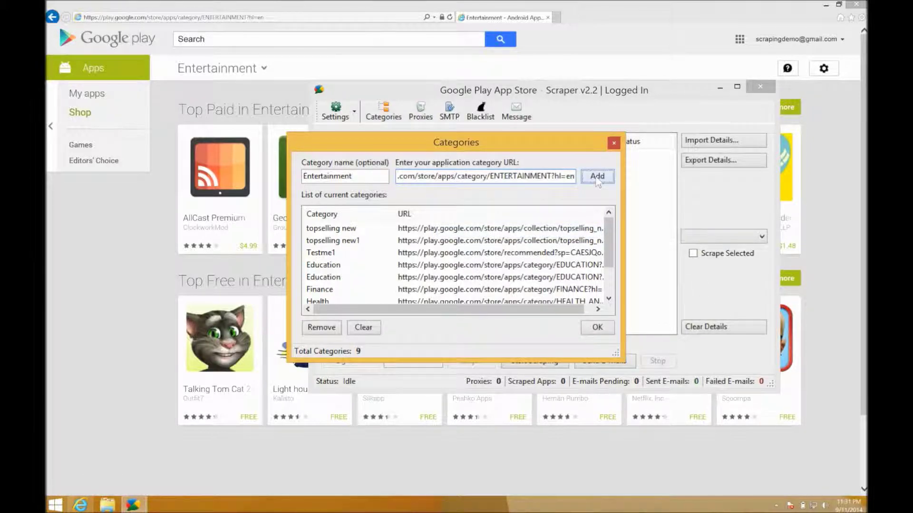
Step: Save the category list, dismiss the confirmation and show the categories to scrape
{"action": "left_click", "coordinate": [597, 328]}
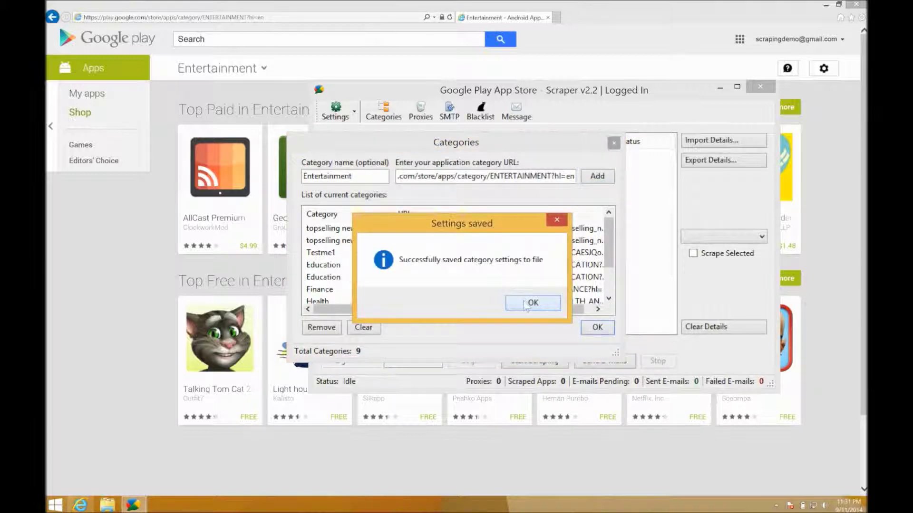
{"action": "left_click", "coordinate": [524, 301]}
{"action": "left_click", "coordinate": [692, 236]}
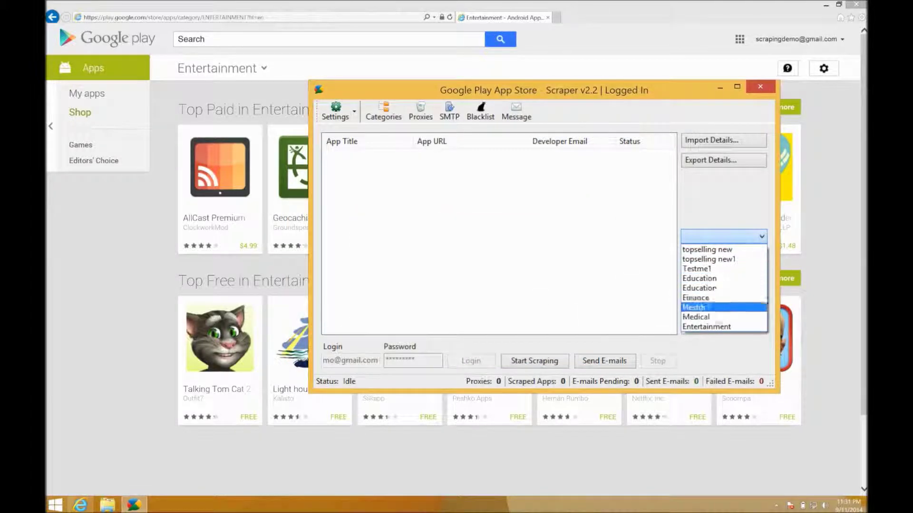
Step: Choose Entertainment, enable Scrape Selected and start scraping that category
{"action": "left_click", "coordinate": [717, 328]}
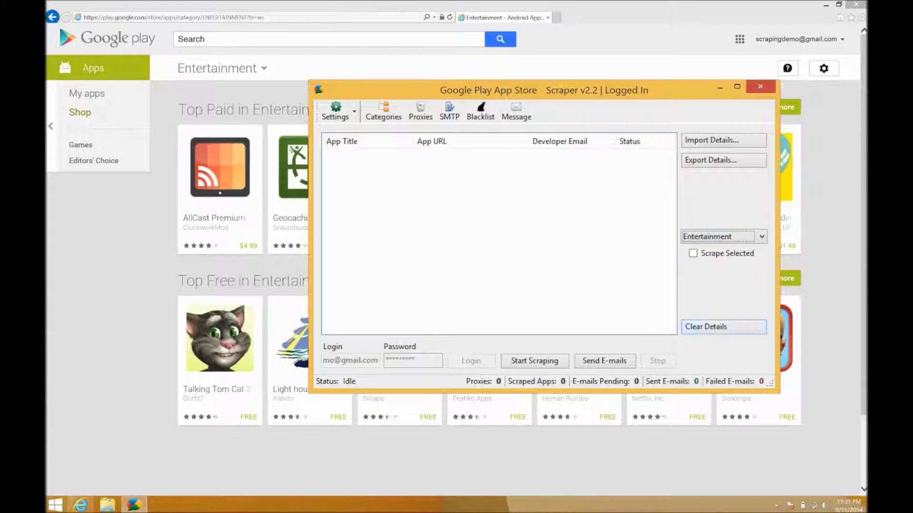
{"action": "left_click", "coordinate": [699, 257]}
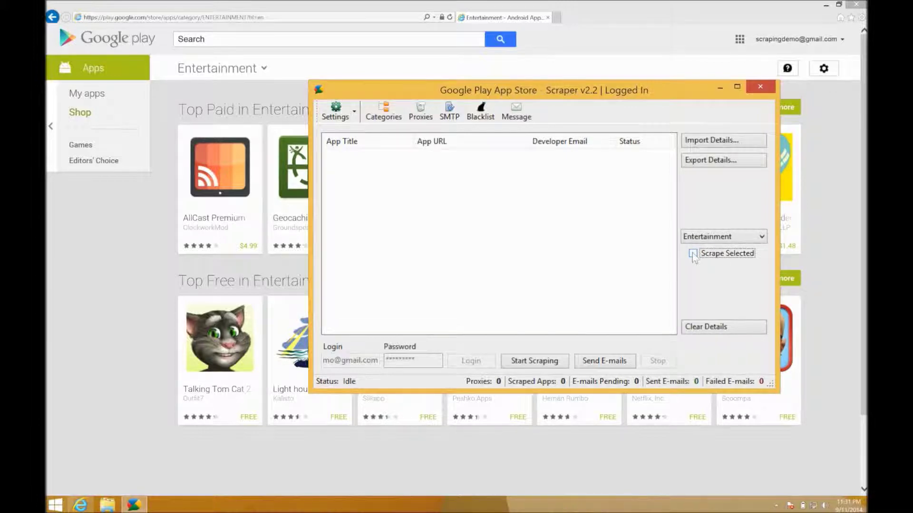
{"action": "left_click", "coordinate": [693, 255]}
{"action": "left_click", "coordinate": [530, 362]}
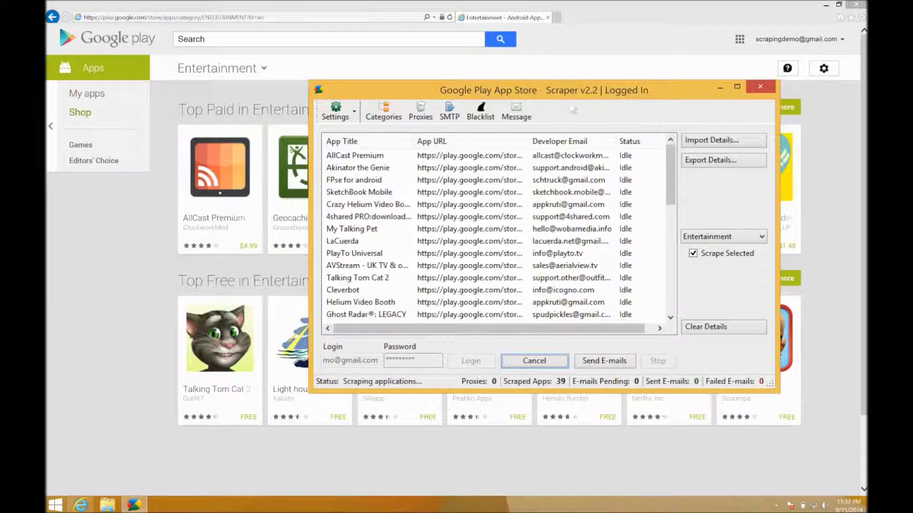
Step: Replace the message greeting Hello :) with Hi :) and save the e-mail message
{"action": "left_click", "coordinate": [517, 111]}
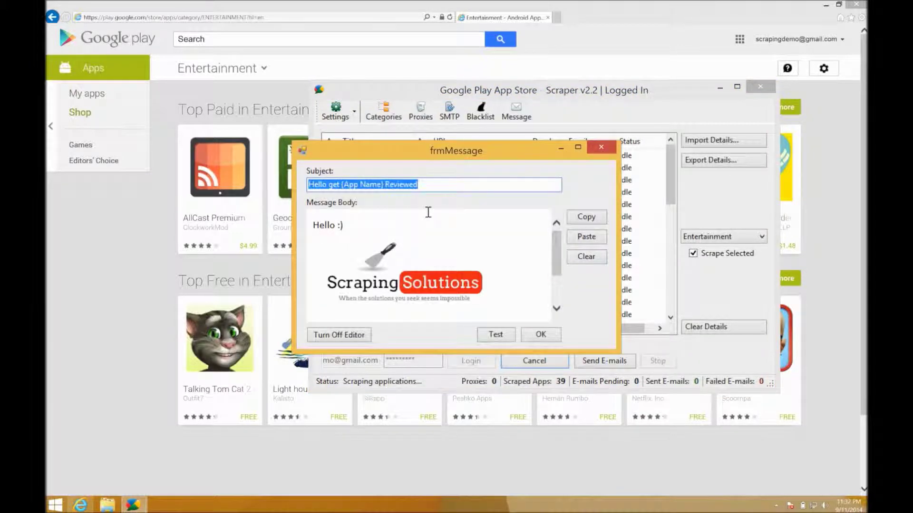
{"action": "triple_click", "coordinate": [360, 226]}
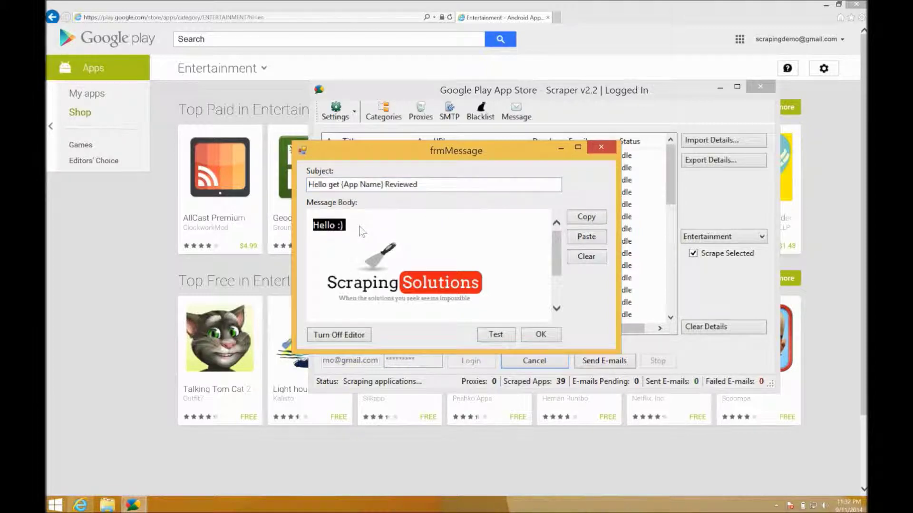
{"action": "type", "text": "Hi :)"}
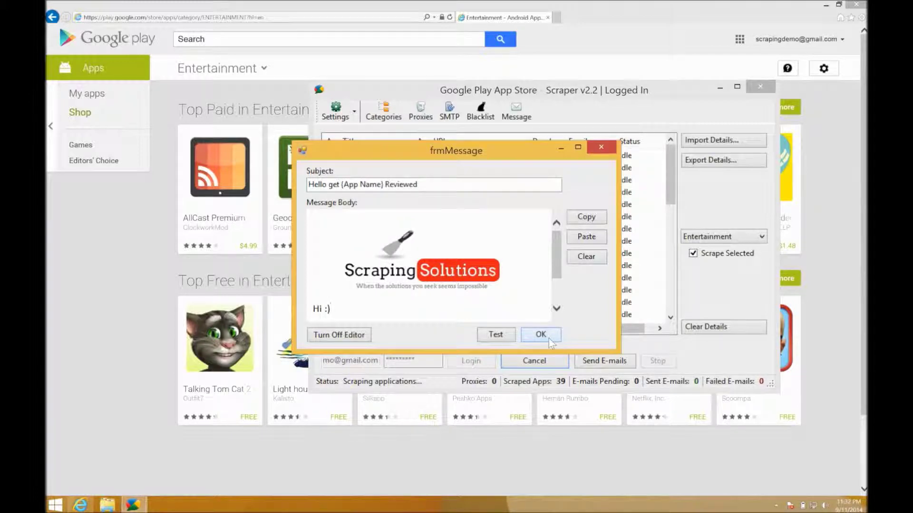
{"action": "left_click", "coordinate": [549, 339]}
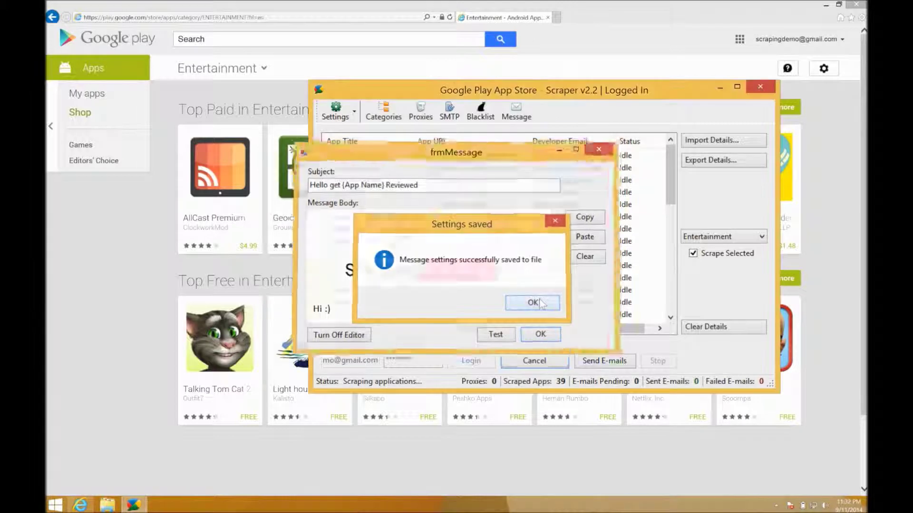
{"action": "left_click", "coordinate": [540, 302]}
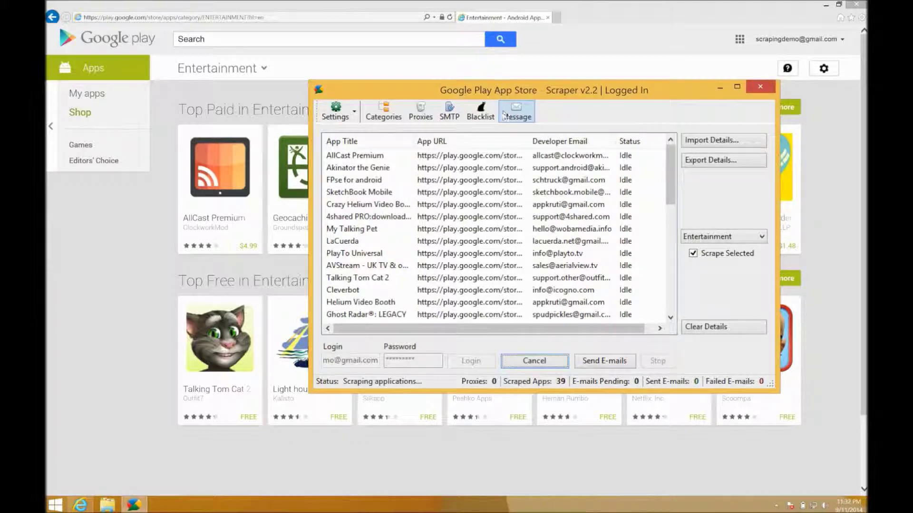
Step: Review the blacklist of microsoft.com, live.com and ubisoft.com and save it
{"action": "left_click", "coordinate": [482, 113]}
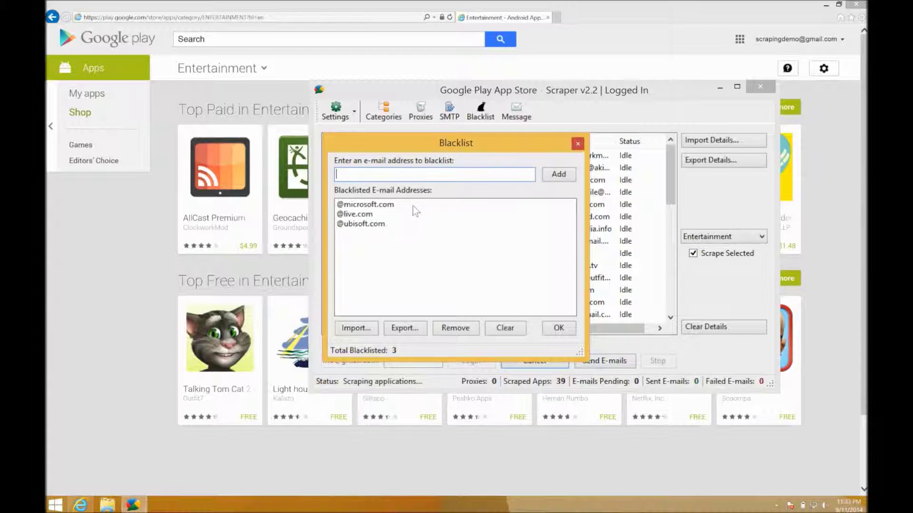
{"action": "left_click", "coordinate": [559, 329]}
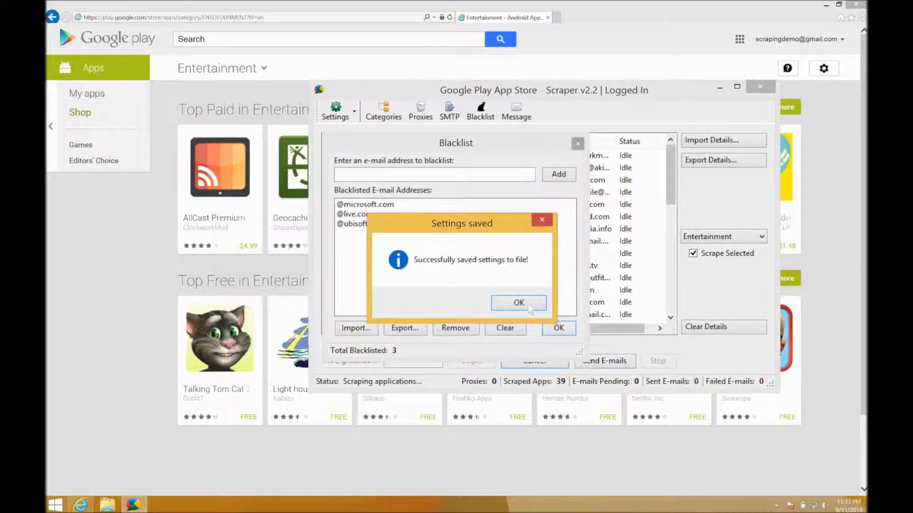
{"action": "left_click", "coordinate": [528, 304]}
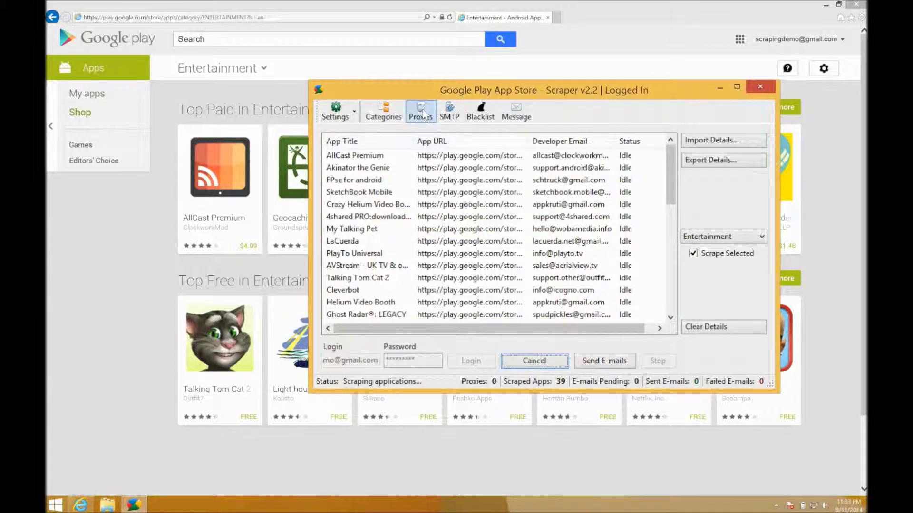
{"action": "left_click", "coordinate": [422, 113]}
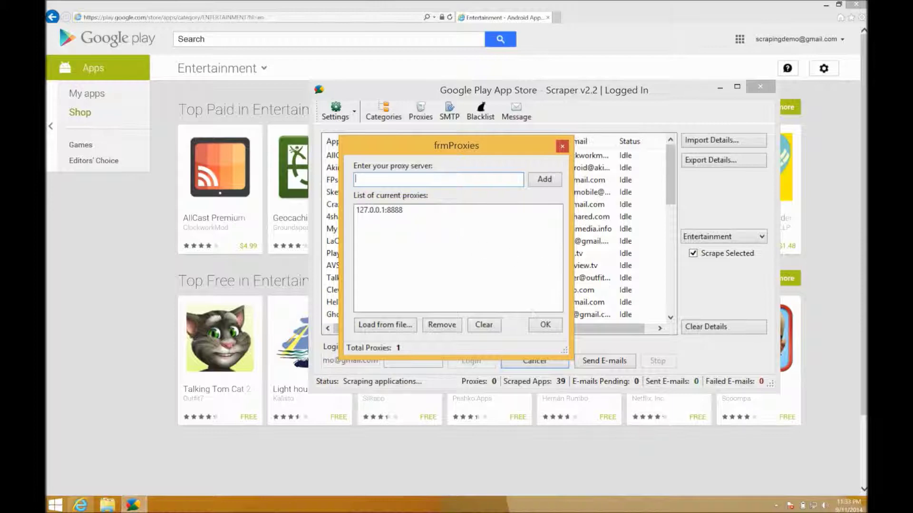
{"action": "left_click", "coordinate": [532, 325]}
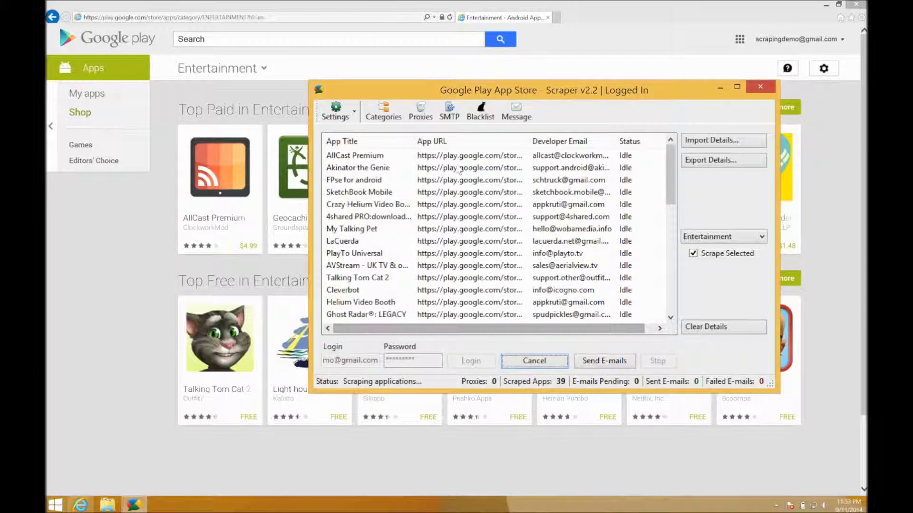
Step: Show the Settings menu with parsing, e-mail and proxy delay options
{"action": "left_click", "coordinate": [342, 123]}
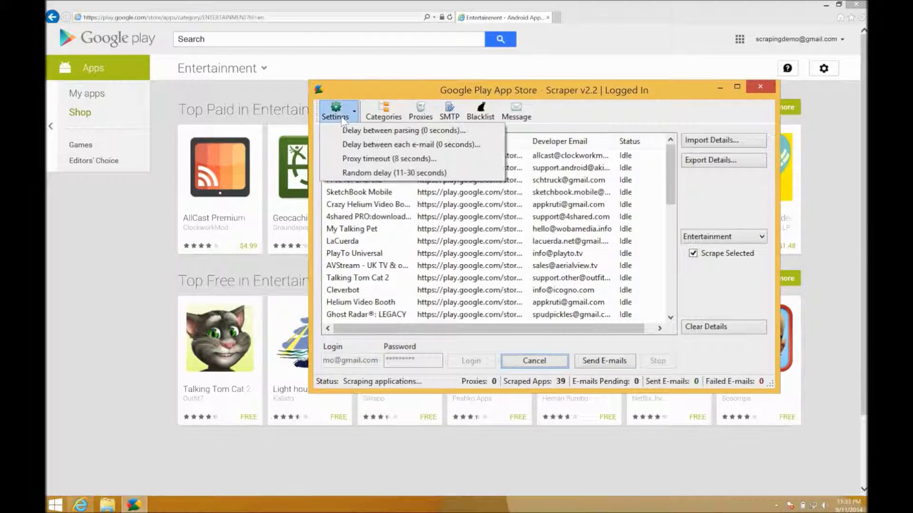